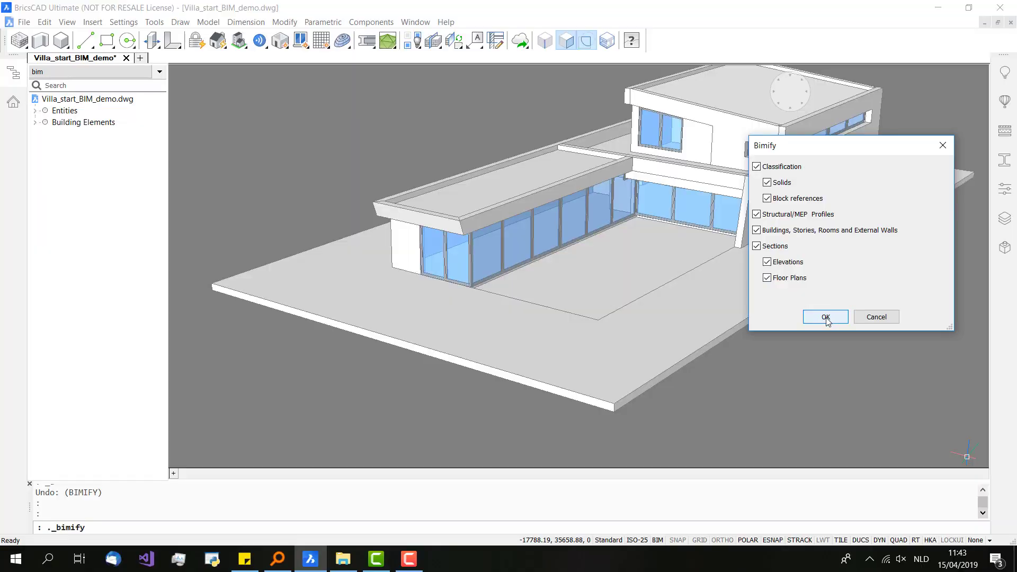
# Run Bimify with Classification, Profiles, Spatial Locations and Sections all enabled
pyautogui.click(825, 318)
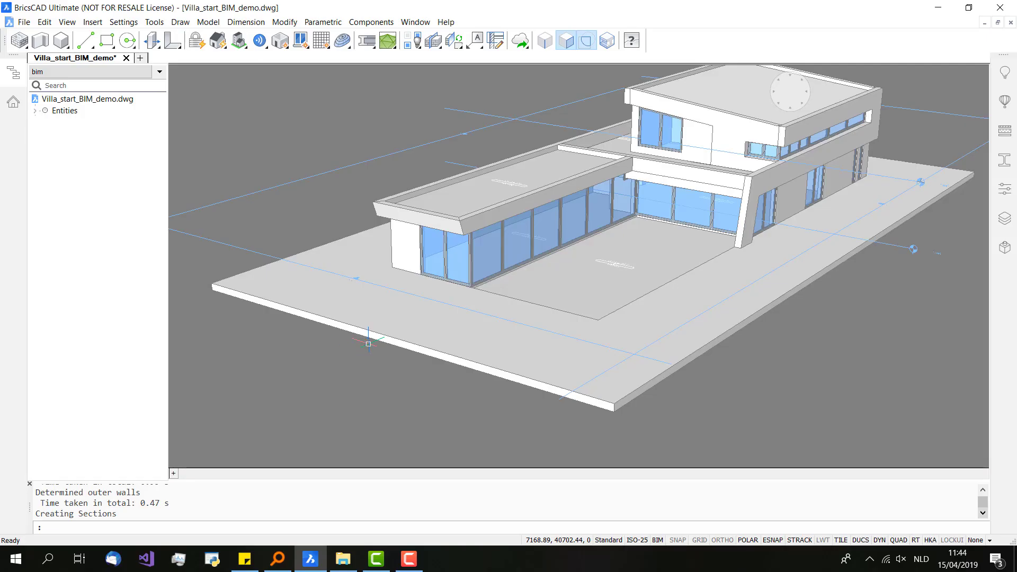
# Expand Building-3 > Floor 0 and select its Site, Slab (2), Wall (27) and Column in turn
pyautogui.click(35, 110)
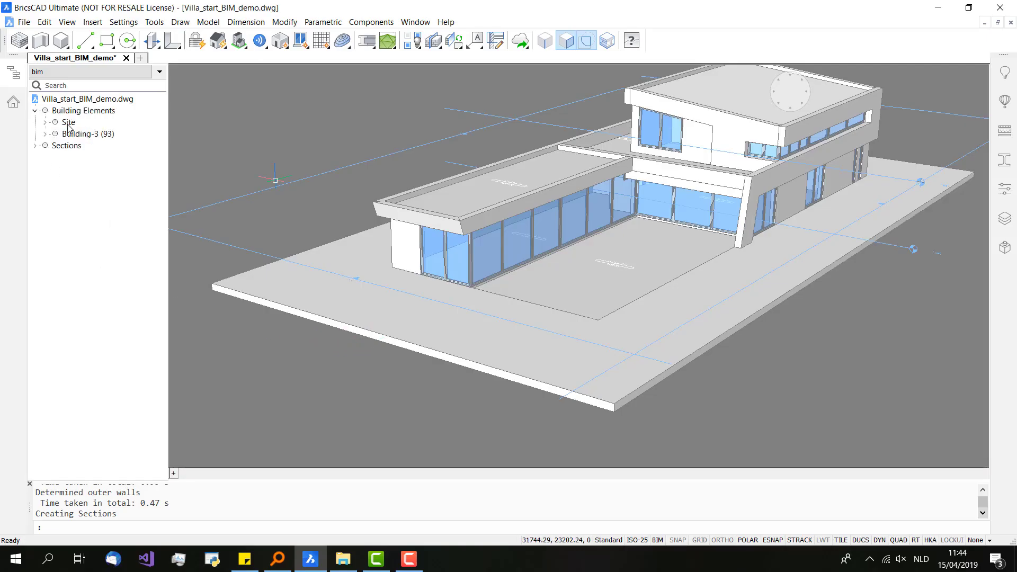
pyautogui.click(69, 124)
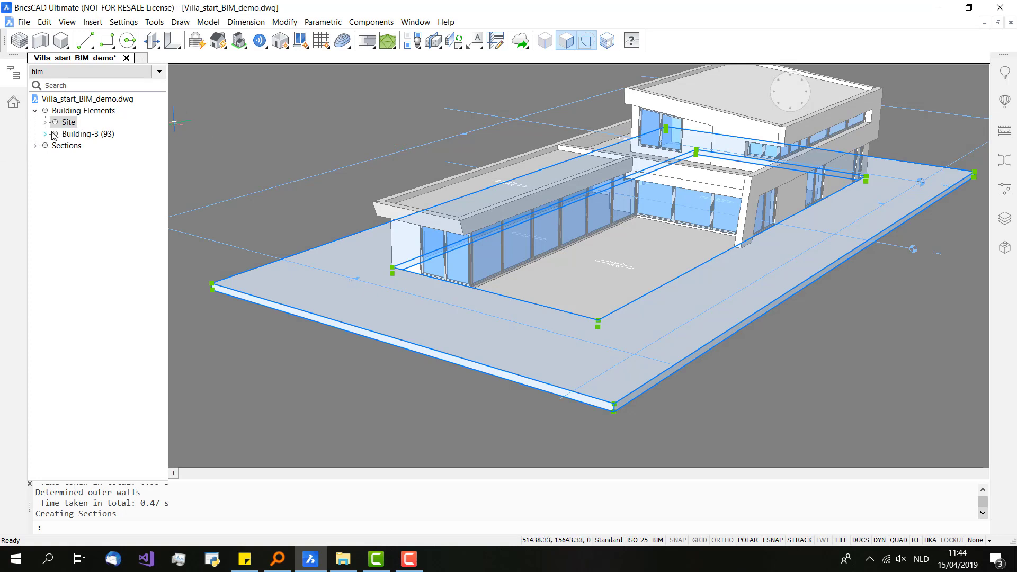
pyautogui.click(44, 134)
pyautogui.click(56, 146)
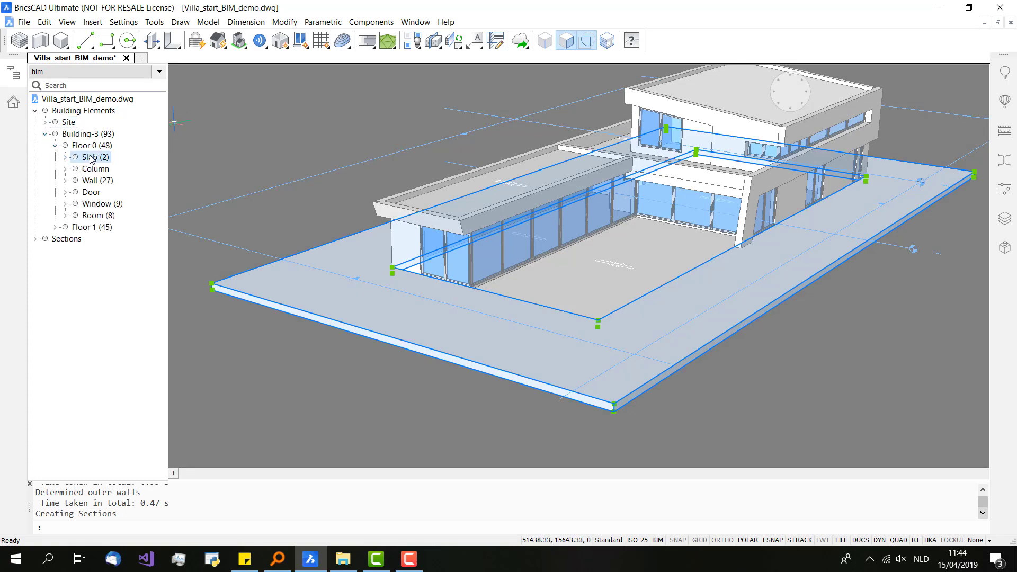
pyautogui.click(91, 157)
pyautogui.click(89, 180)
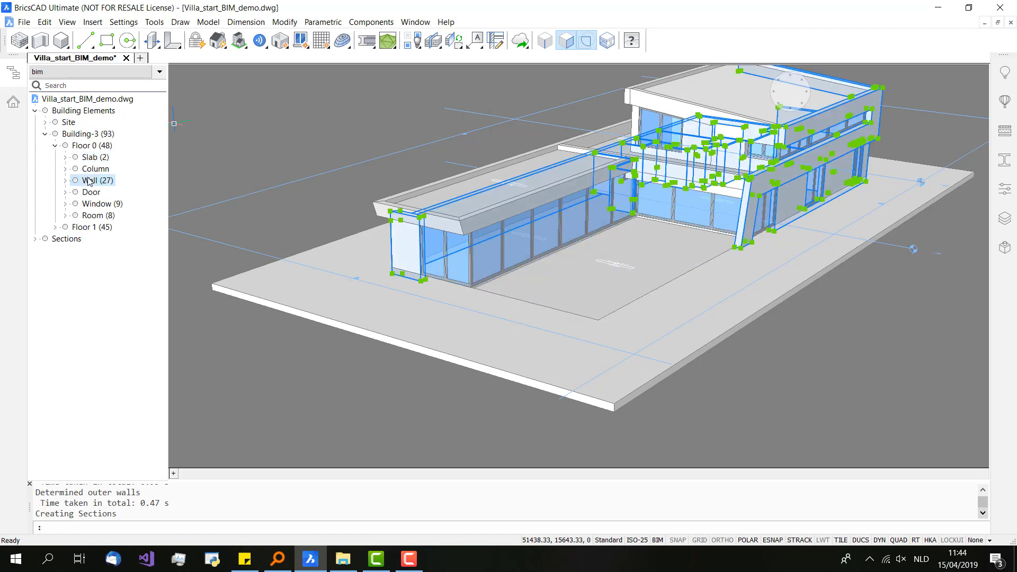
pyautogui.click(95, 169)
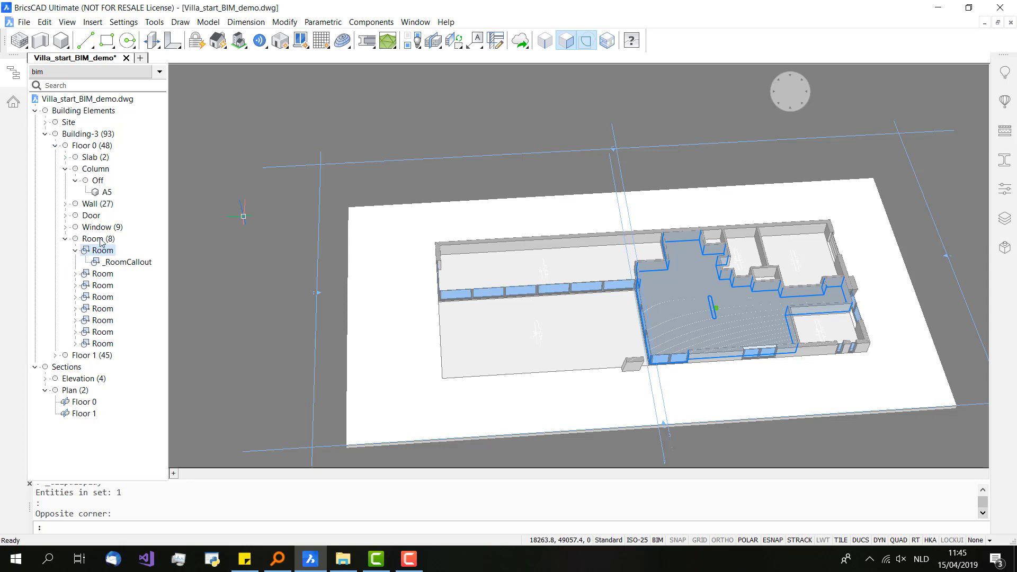
# Expand Floor 0's Wall (27) and select the On (6) walls, then the Off (21) walls
pyautogui.click(65, 204)
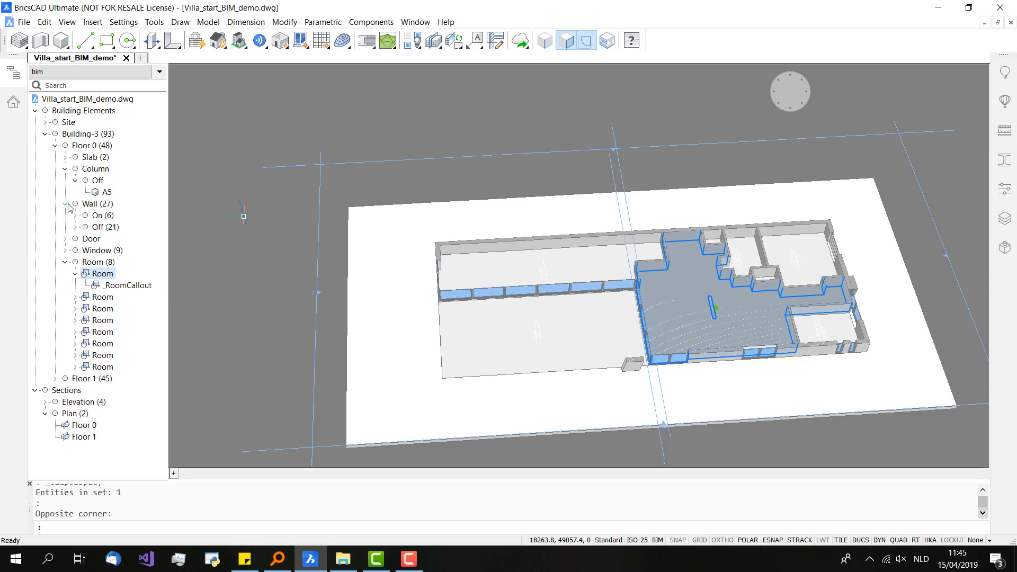
pyautogui.click(101, 215)
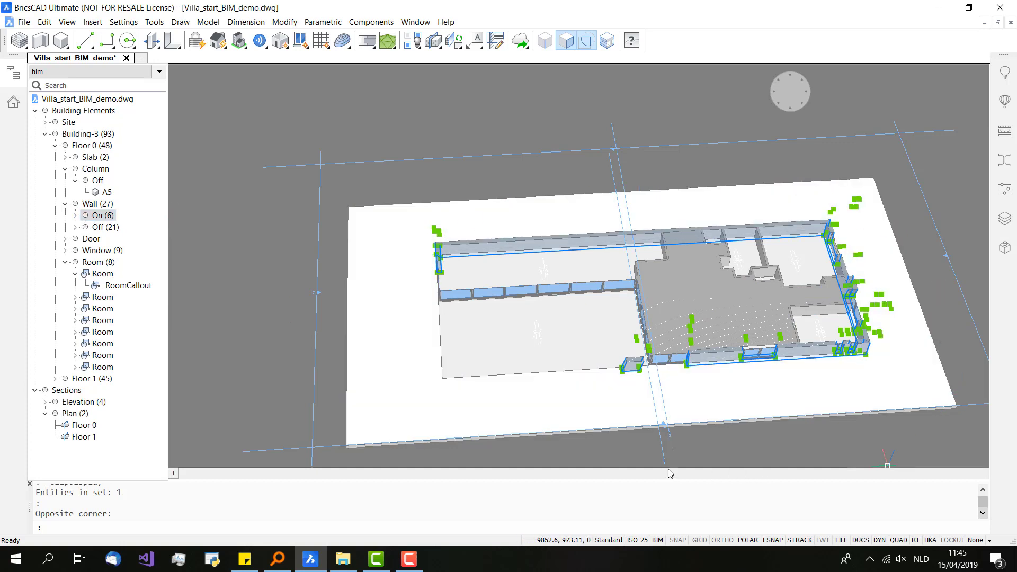
pyautogui.click(107, 227)
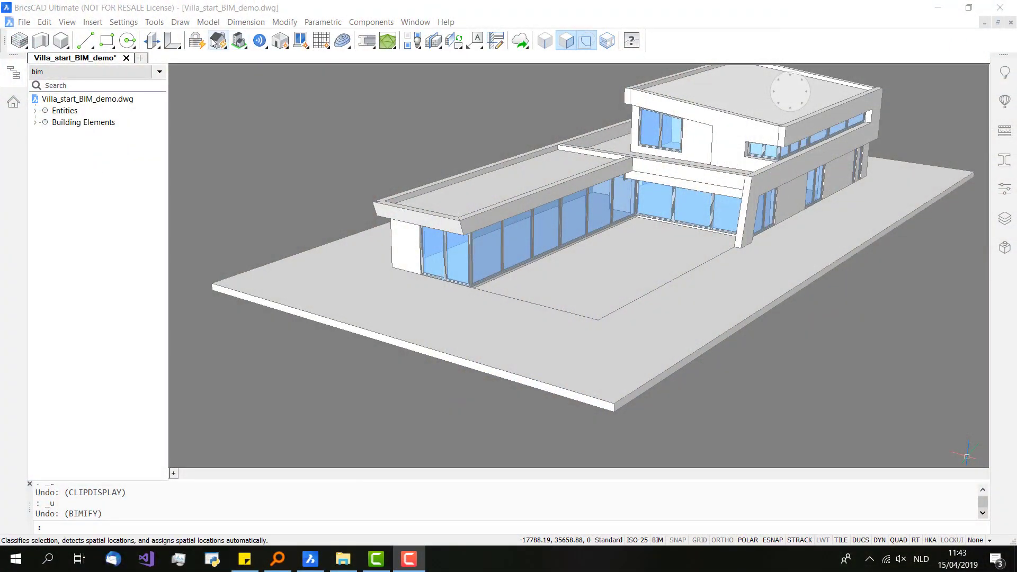
# Re-run Bimify from the toolbar with every classification, profile, location and section option checked
pyautogui.click(219, 42)
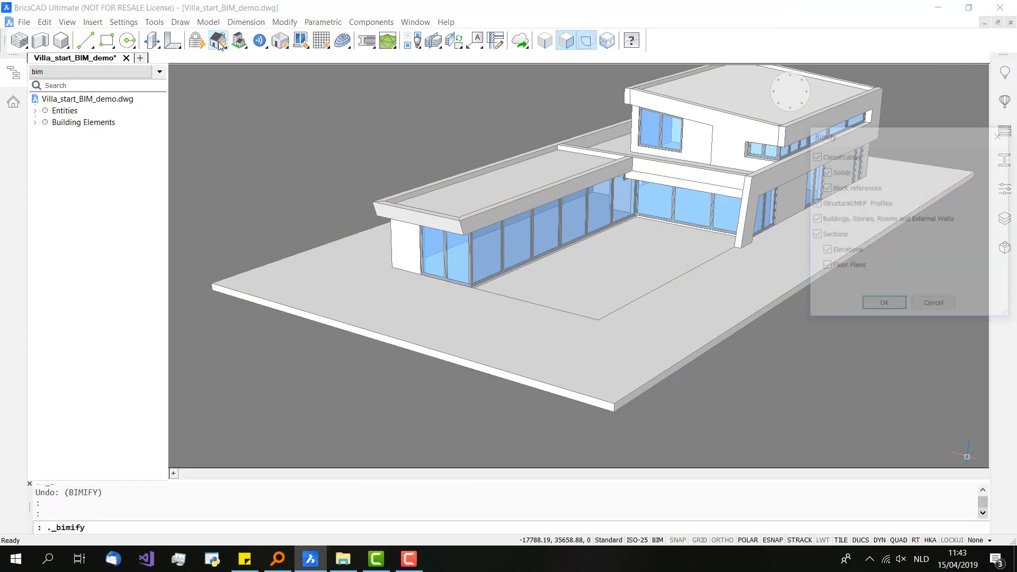
pyautogui.moveTo(839, 139); pyautogui.dragTo(778, 139)
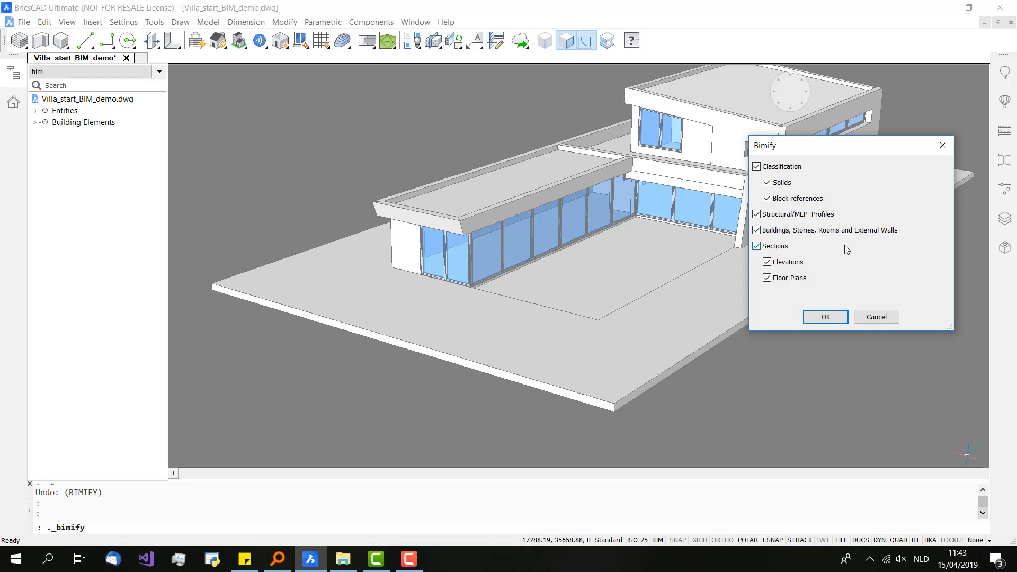
pyautogui.click(825, 317)
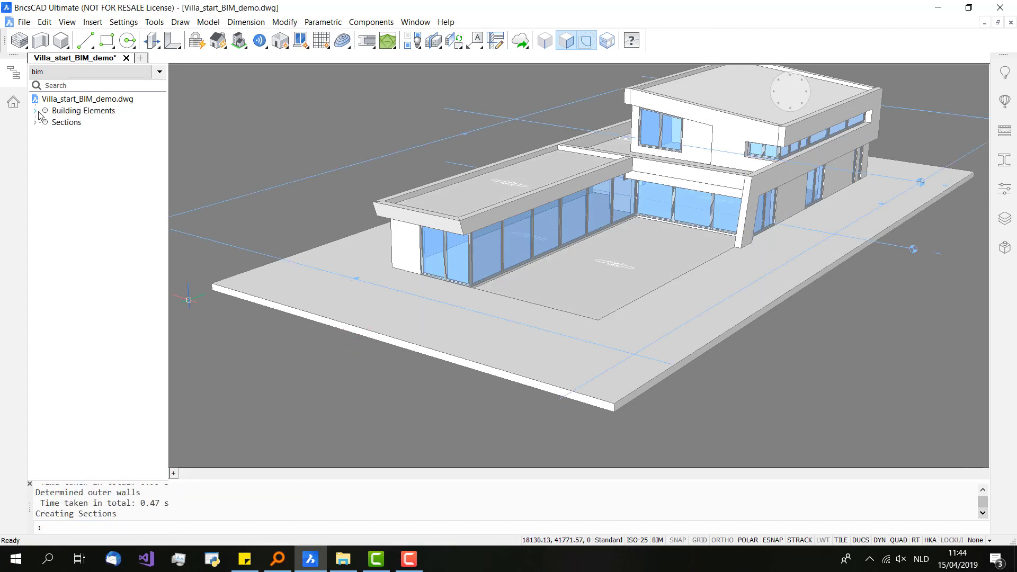
# Drill into the rebuilt Building-3 > Floor 0 and highlight Site, Slab (2), Wall (27) and Column
pyautogui.click(35, 110)
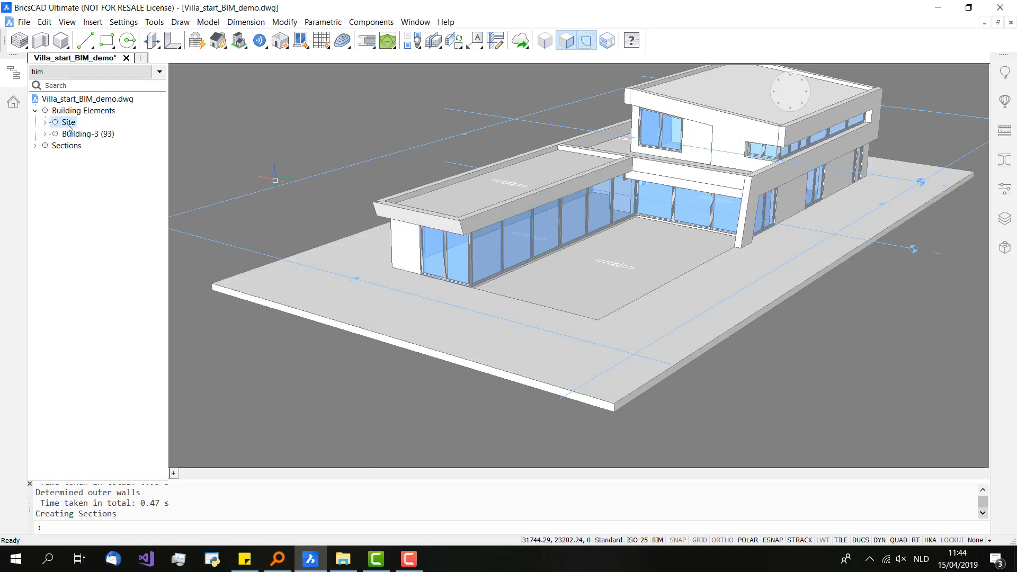
pyautogui.click(68, 125)
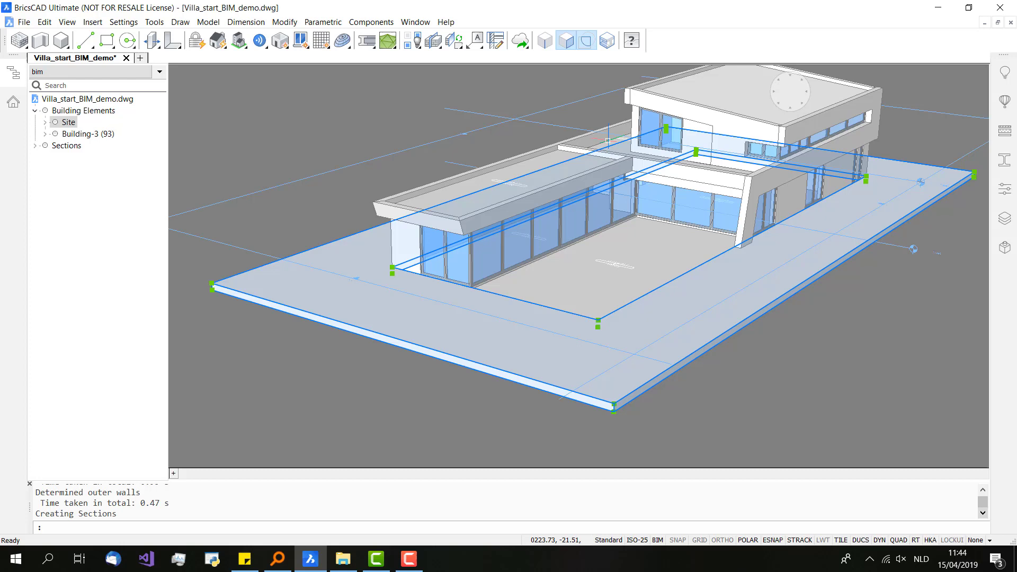
pyautogui.click(45, 134)
pyautogui.click(56, 145)
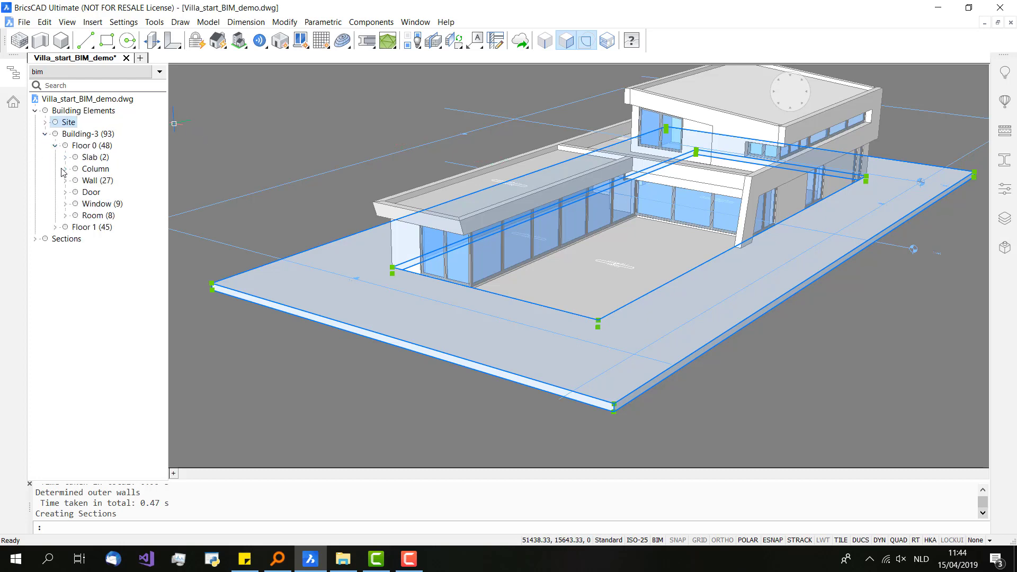
pyautogui.click(91, 158)
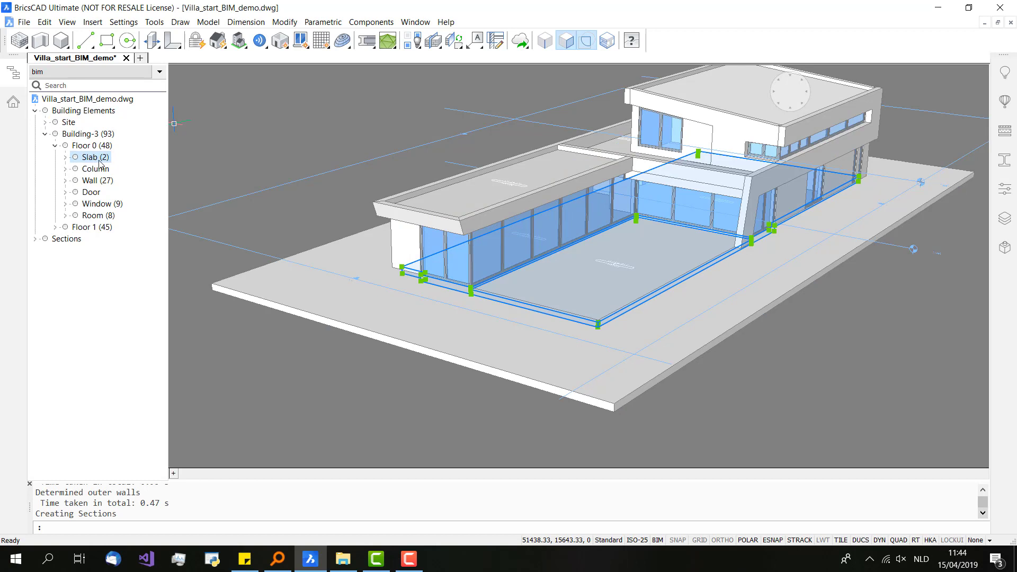
pyautogui.click(89, 181)
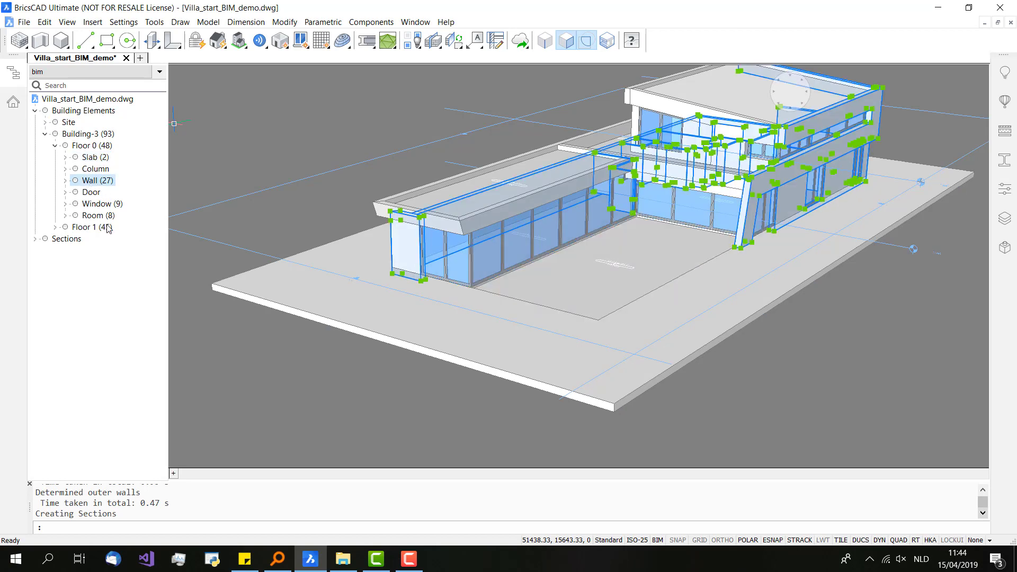
pyautogui.click(95, 169)
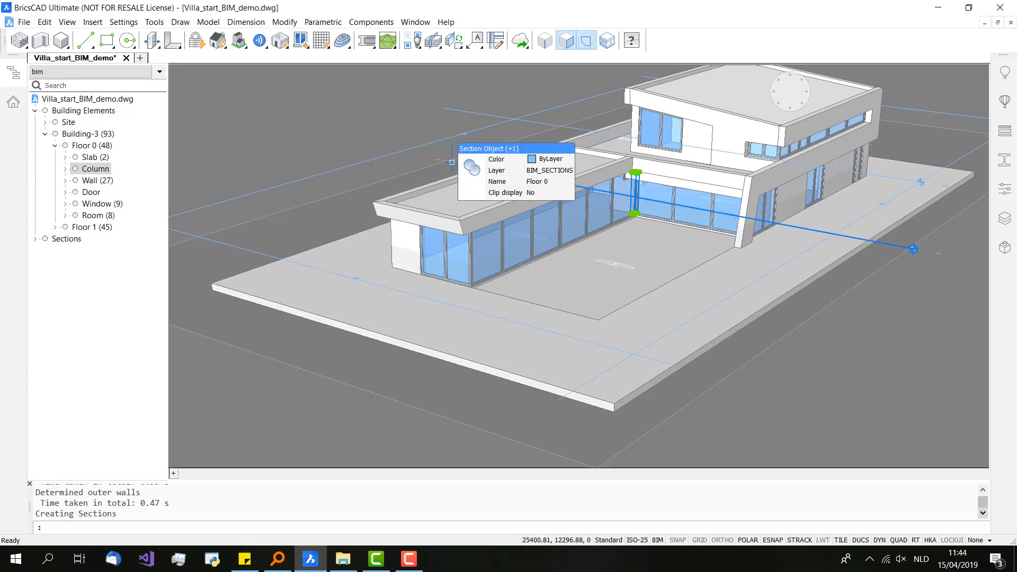
# Turn on clip display at the Floor 0 plan section line so only the ground floor shows
pyautogui.doubleClick(452, 162)
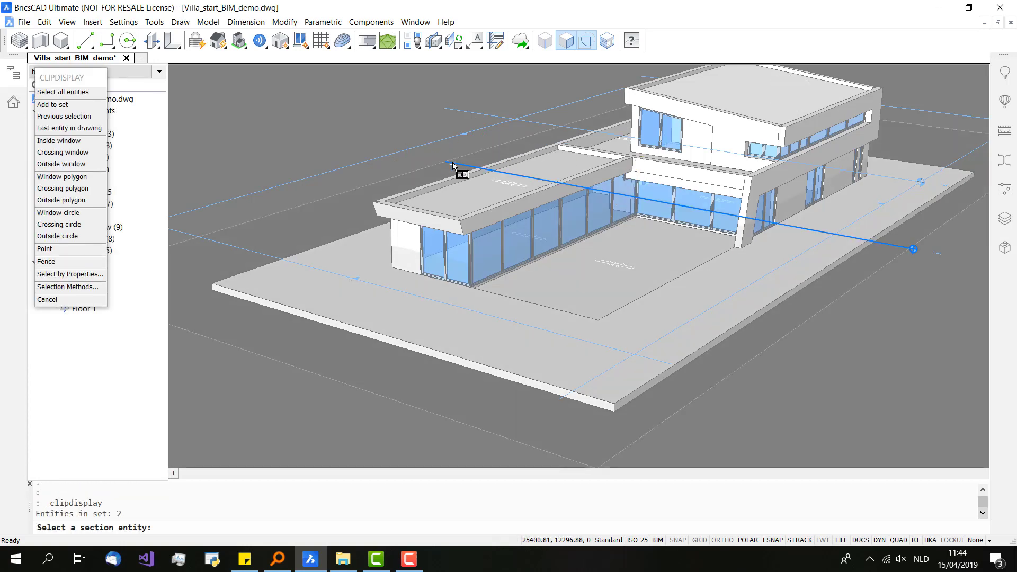
pyautogui.click(65, 303)
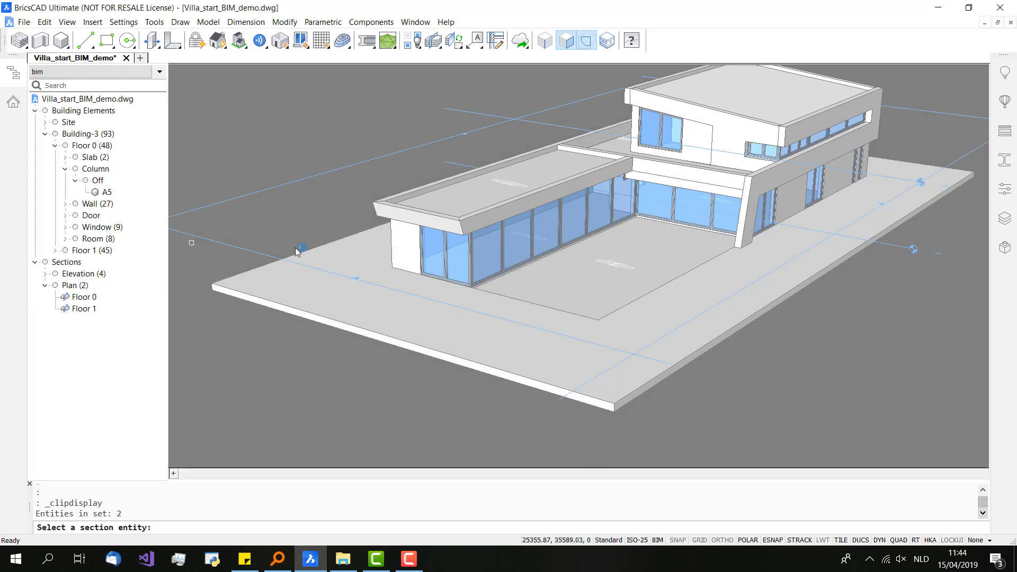
pyautogui.doubleClick(461, 163)
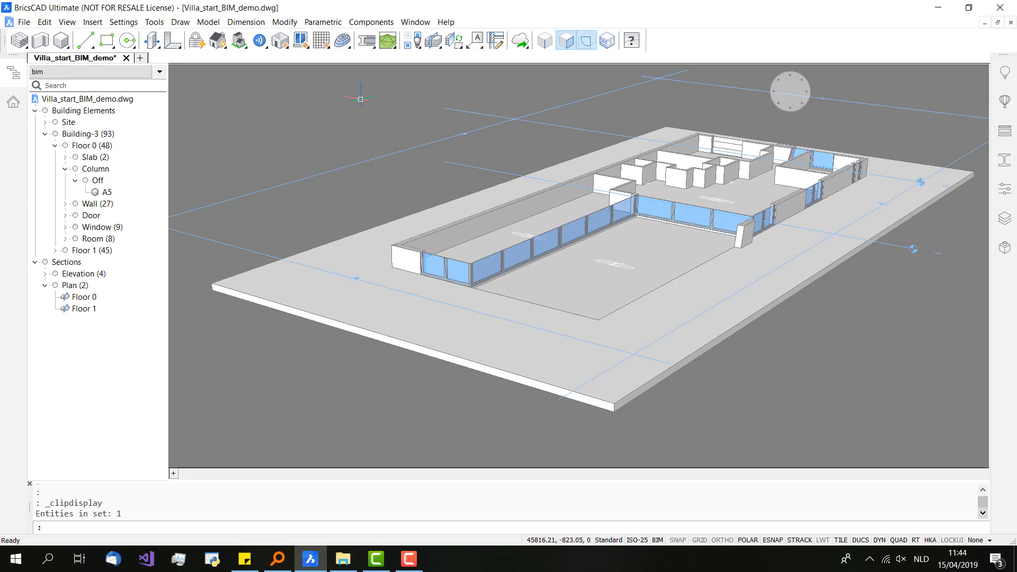
pyautogui.click(421, 138)
# Select the first of Floor 0's eight rooms and expand it to show its _RoomCallout
pyautogui.keyDown('shift'); pyautogui.moveTo(423, 144); pyautogui.dragTo(279, 211, button='middle'); pyautogui.keyUp('shift')
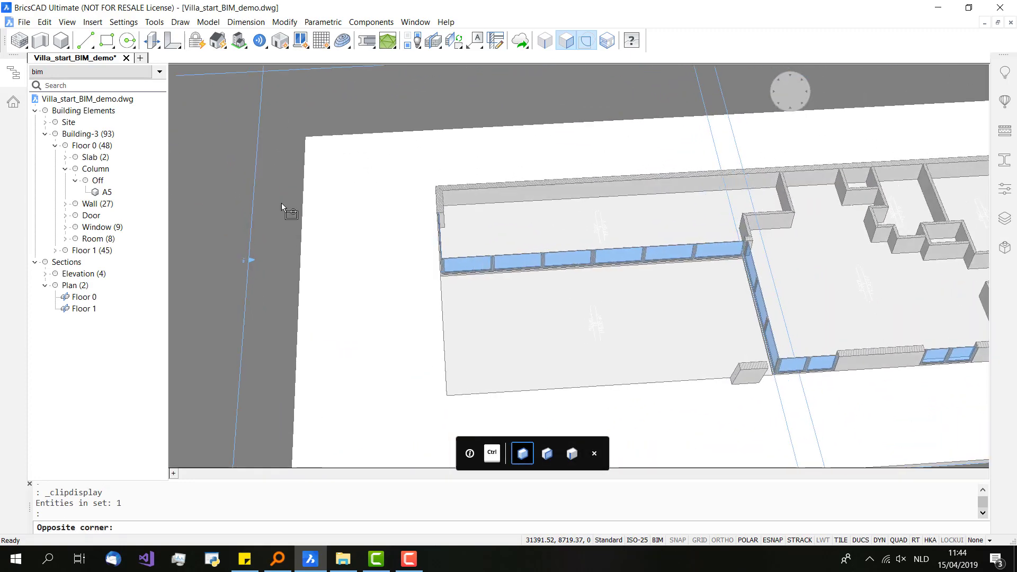
pyautogui.scroll(-4, 608, 227)
pyautogui.click(594, 147)
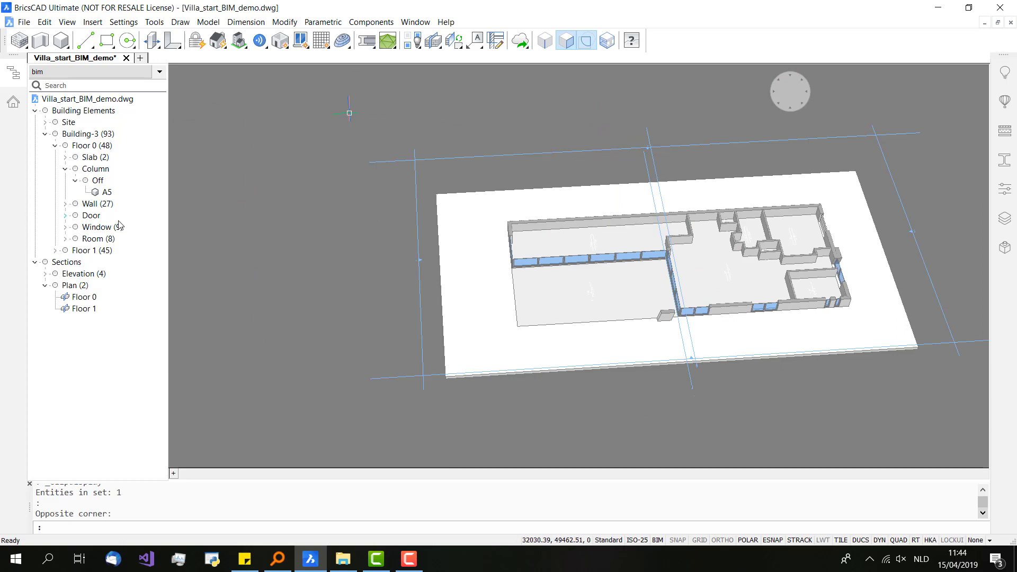
pyautogui.click(95, 239)
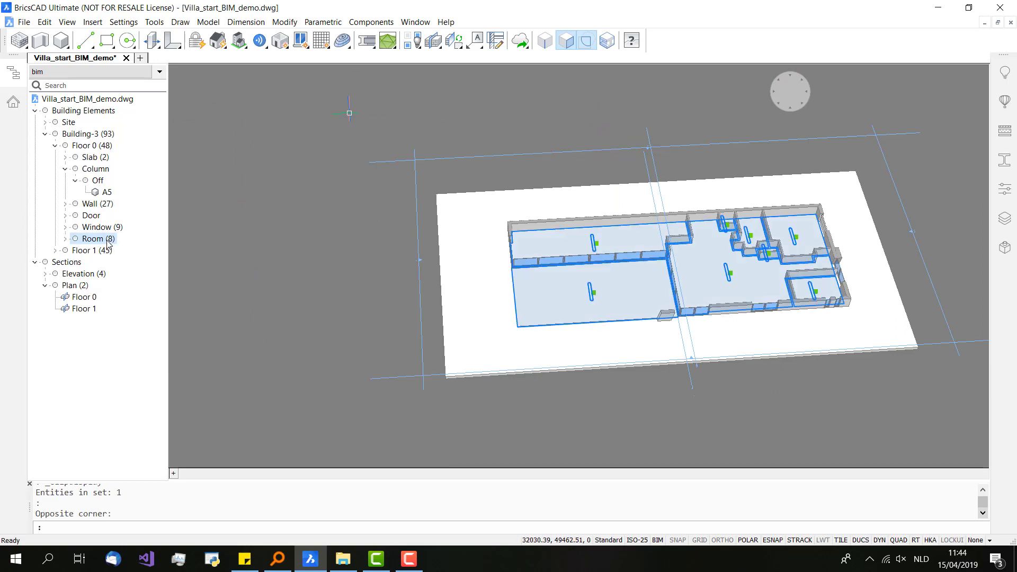
pyautogui.click(65, 238)
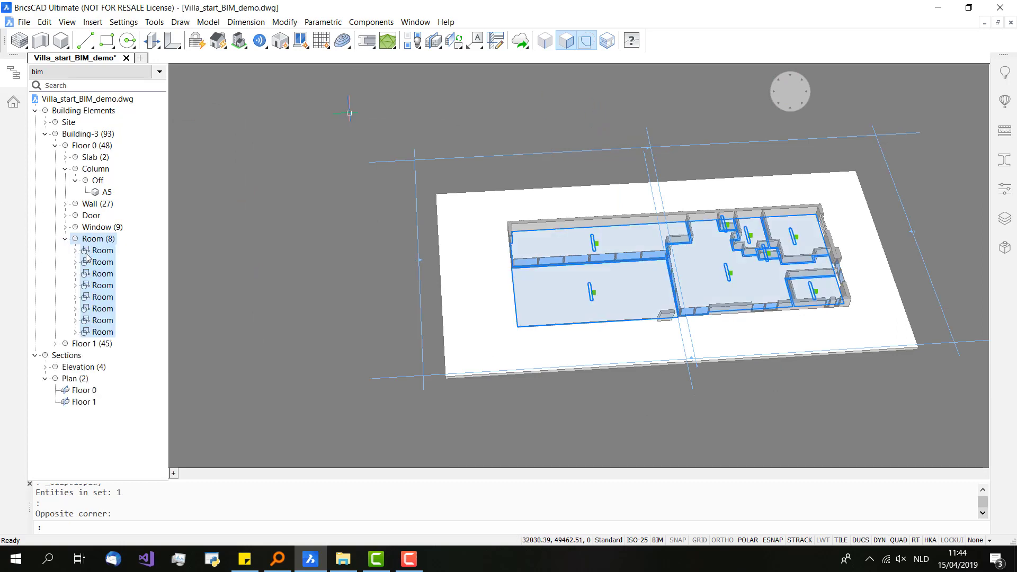
pyautogui.click(87, 253)
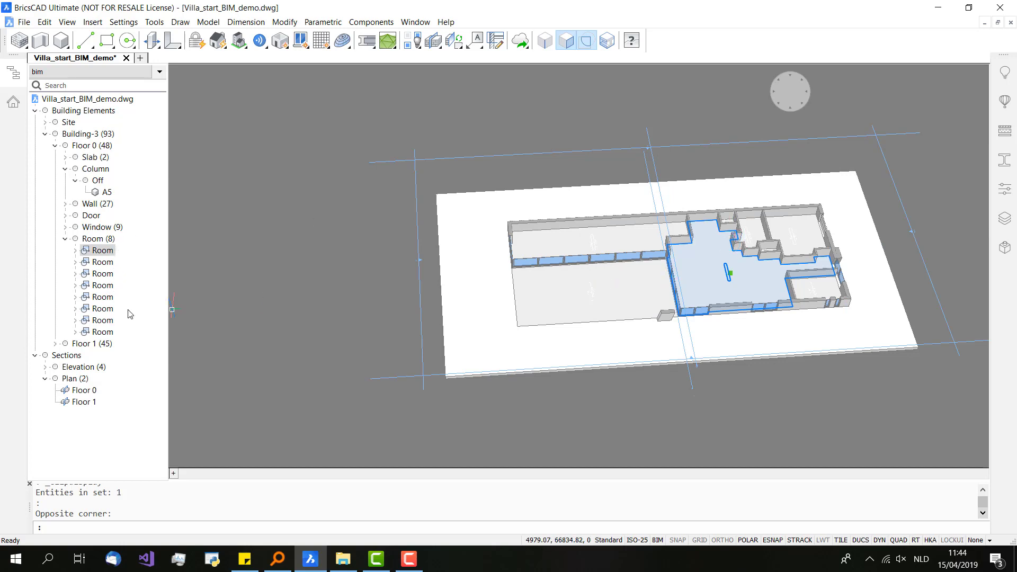
pyautogui.click(76, 251)
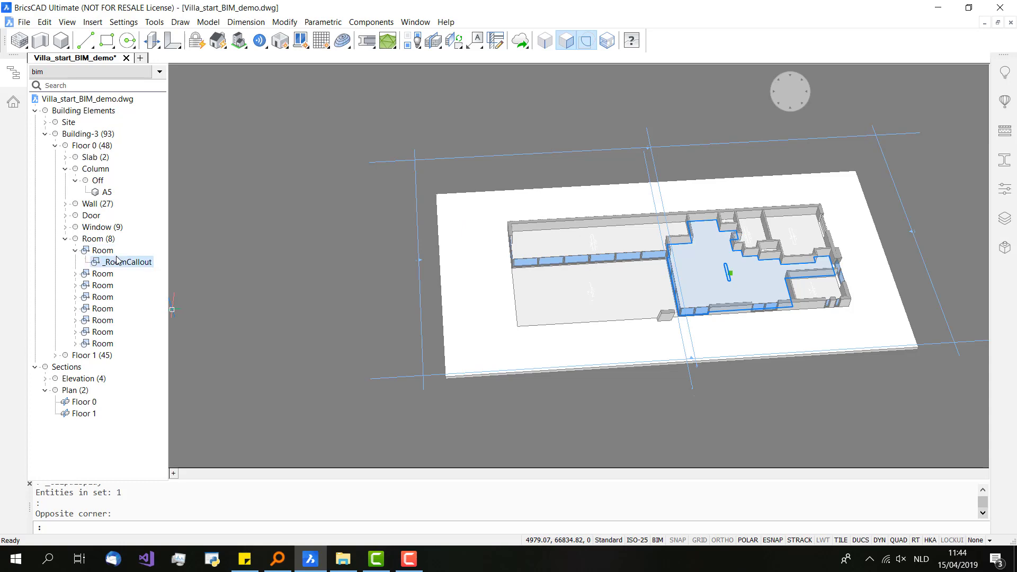
pyautogui.click(1007, 191)
# Set the first room's representation from Hatch to Solid in Properties
pyautogui.scroll(-5, 950, 352)
pyautogui.scroll(-5, 956, 365)
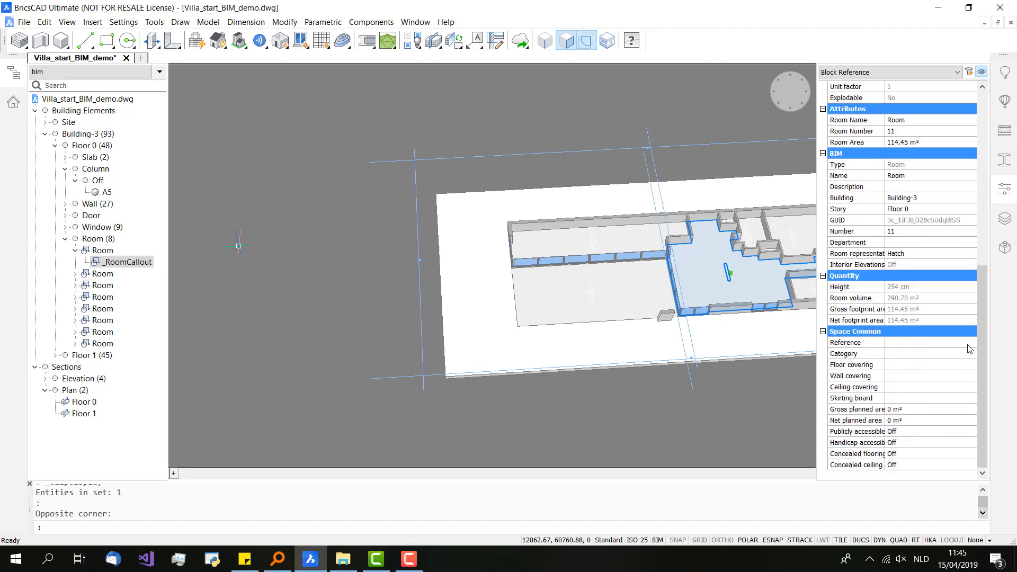
pyautogui.scroll(5, 976, 330)
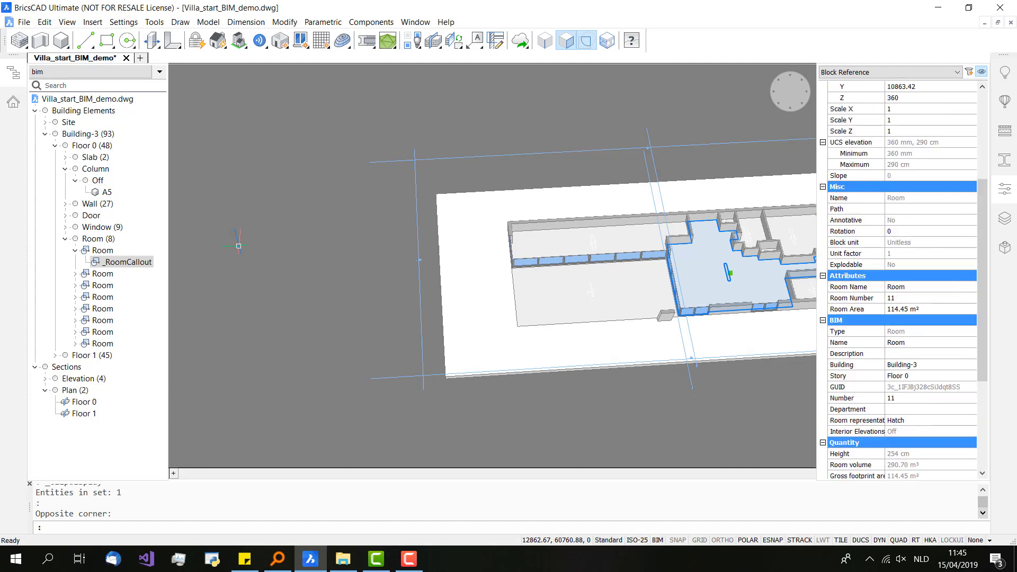
pyautogui.scroll(1, 937, 249)
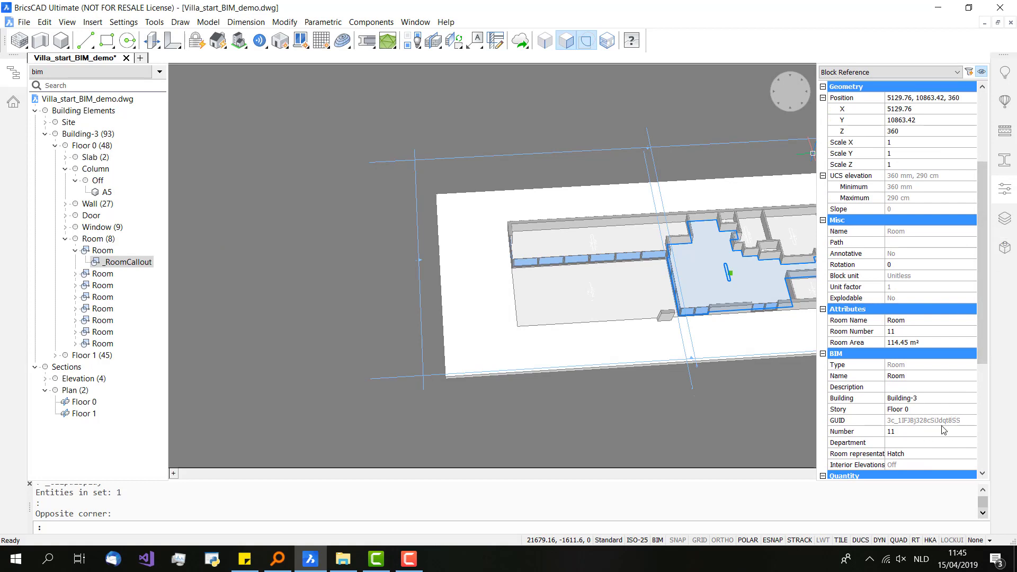
pyautogui.click(960, 451)
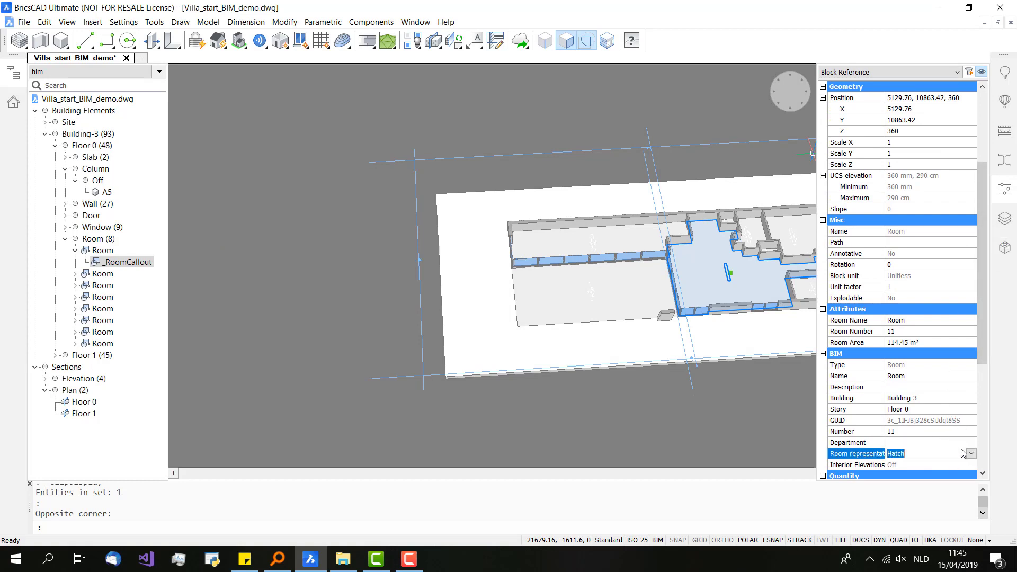
pyautogui.click(973, 447)
pyautogui.click(965, 453)
pyautogui.click(970, 454)
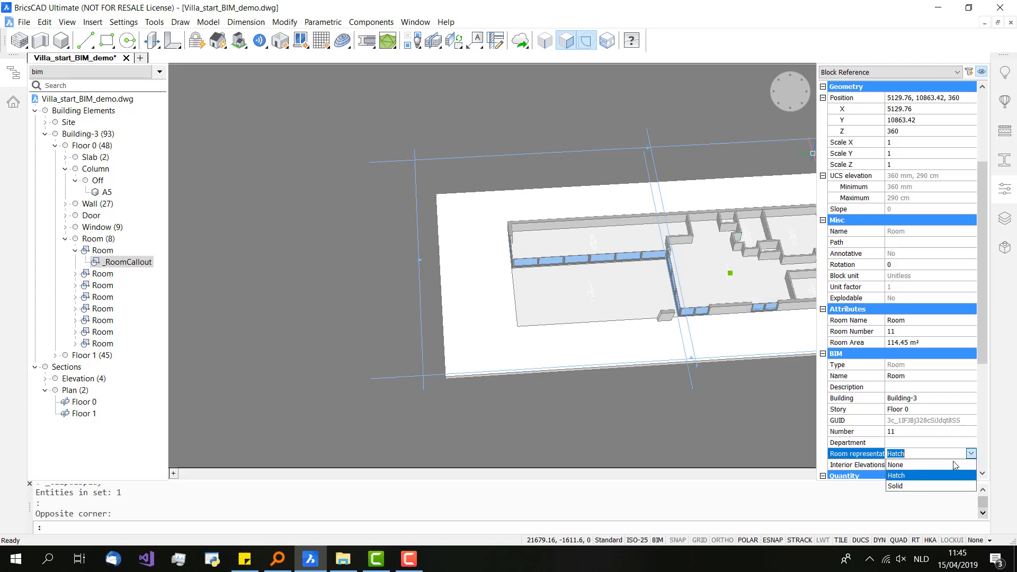
pyautogui.click(921, 493)
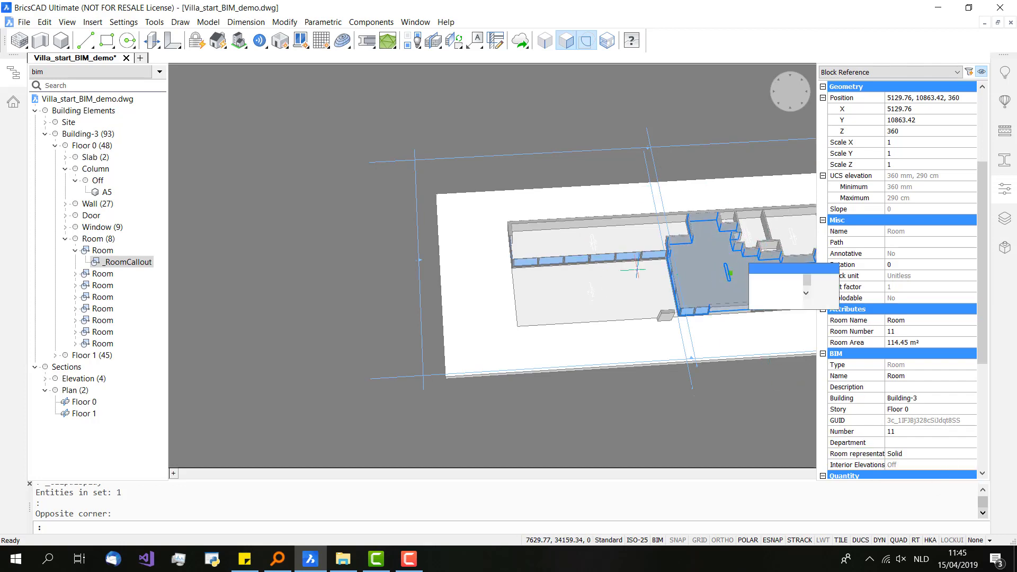
# Reselect the room node instead of its callout and close the Properties panel
pyautogui.click(96, 252)
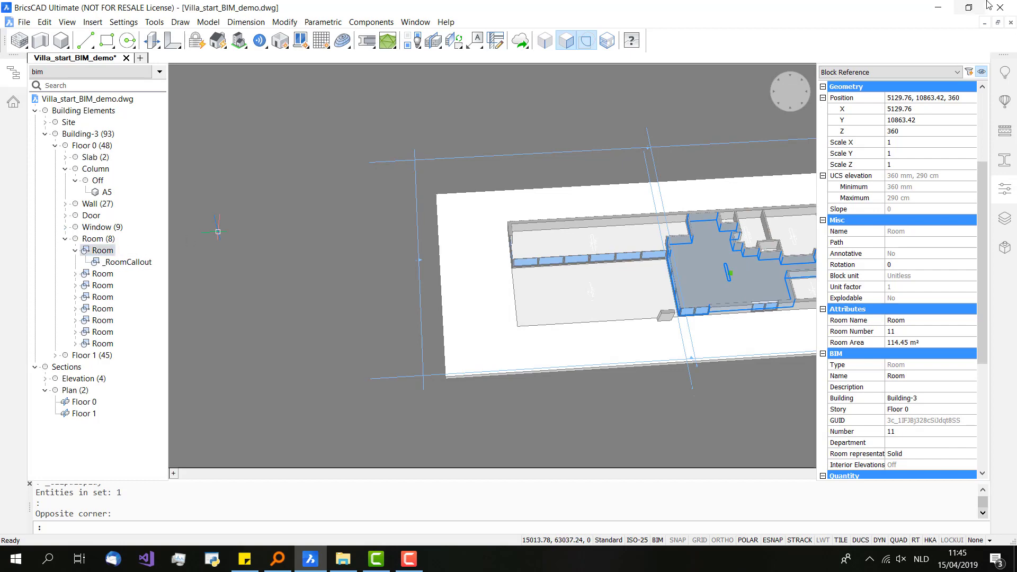
pyautogui.scroll(3, 789, 199)
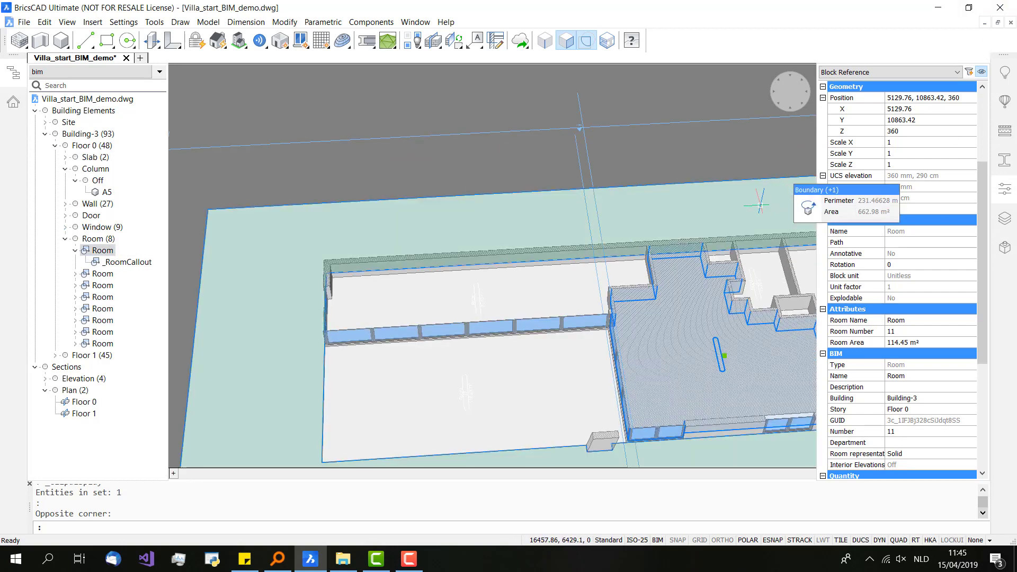
pyautogui.scroll(-3, 764, 198)
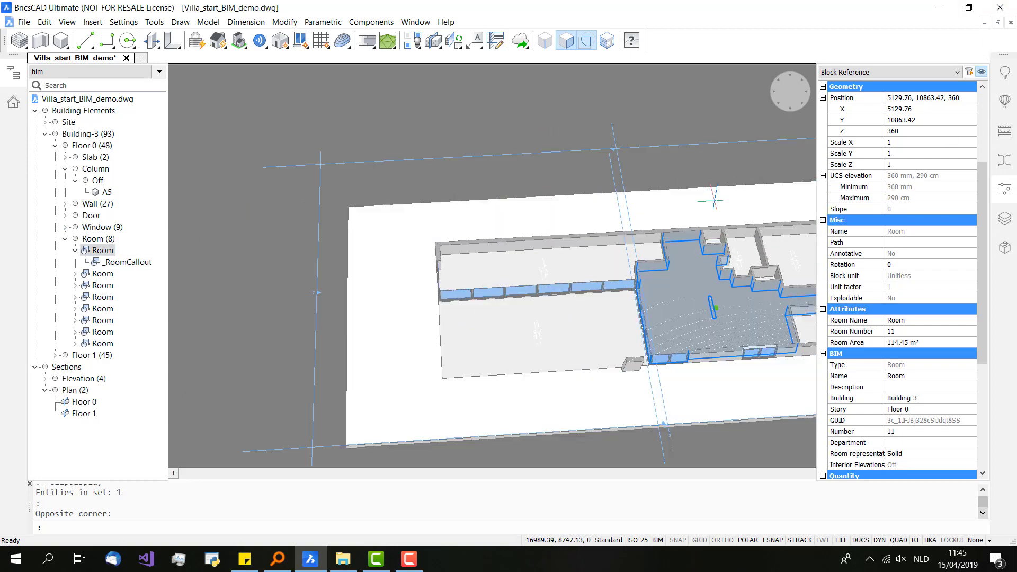
pyautogui.click(1004, 191)
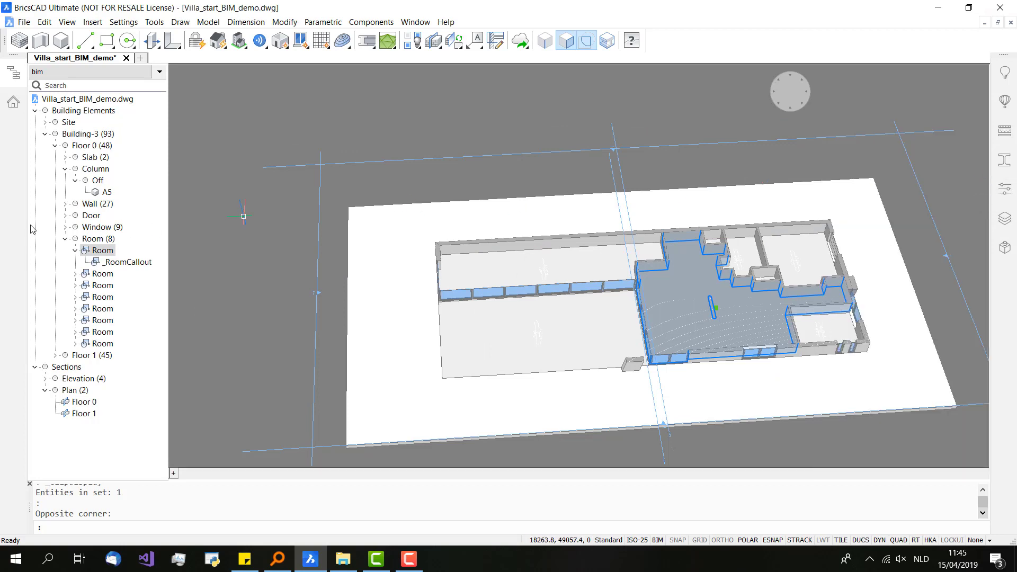
# Select the On (6) and Off (21) walls, reveal the 160 mm Off subgroup, then select column A5
pyautogui.click(57, 145)
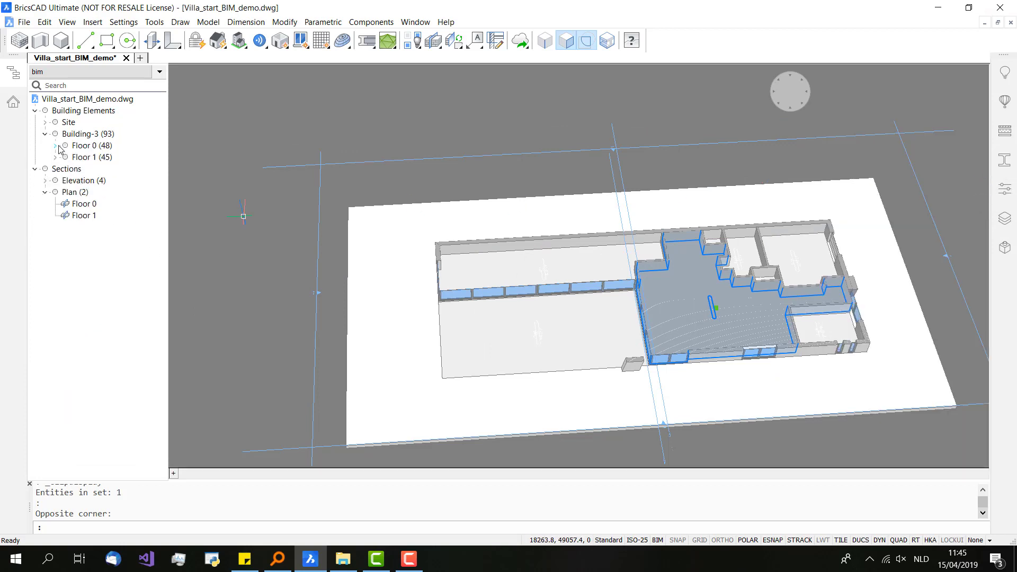
pyautogui.click(57, 146)
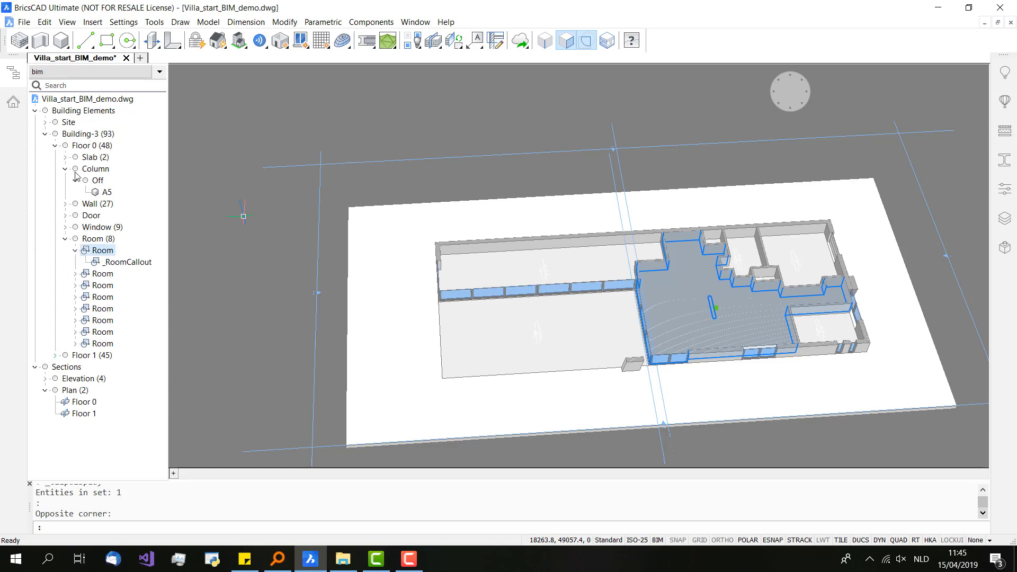
pyautogui.click(68, 204)
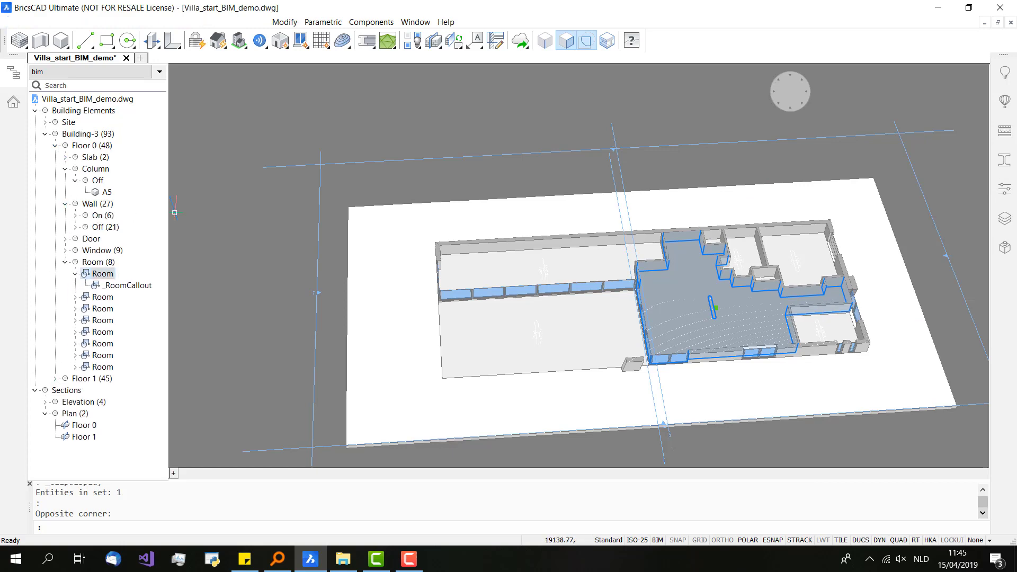
pyautogui.click(97, 215)
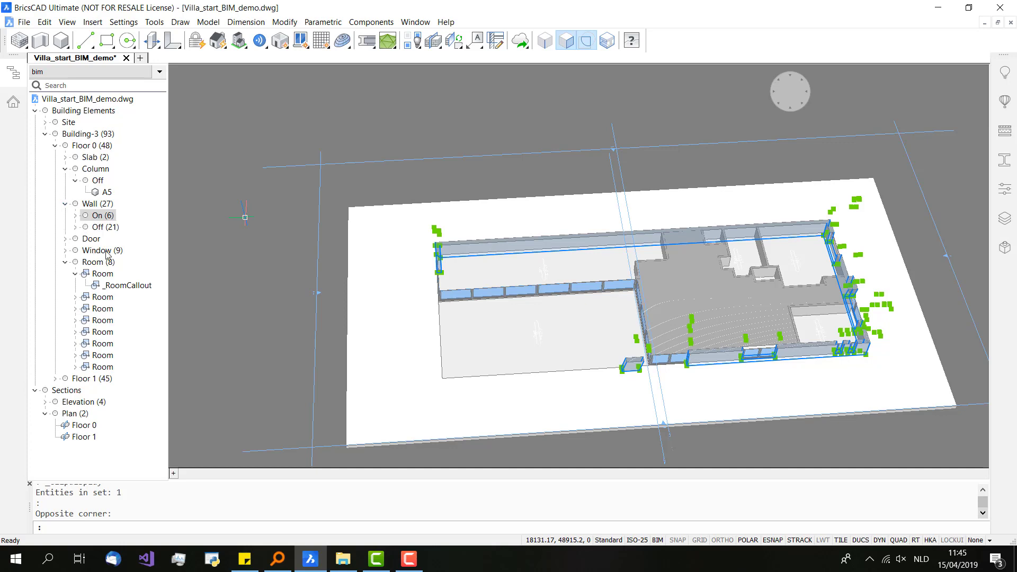
pyautogui.click(106, 227)
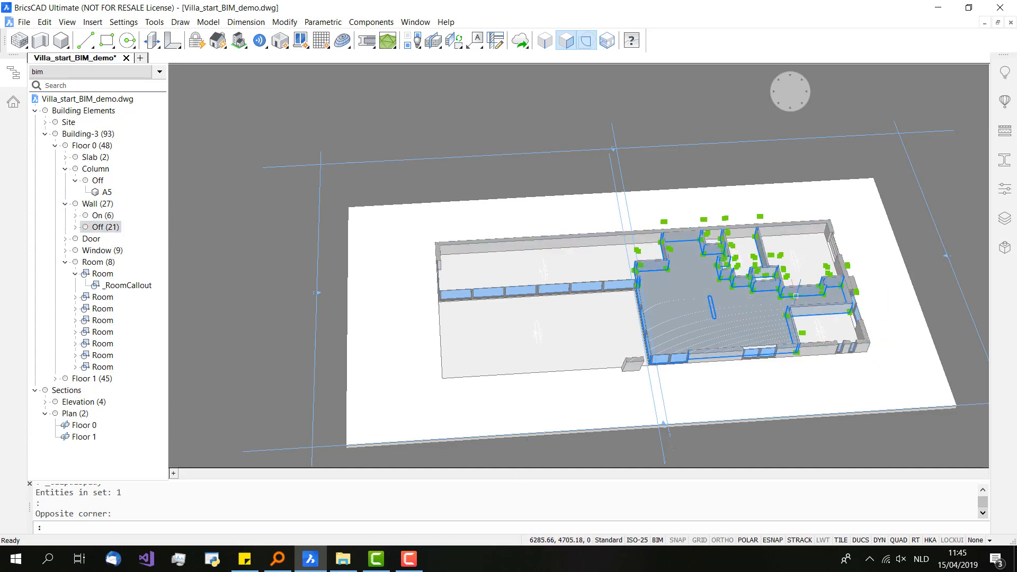
pyautogui.click(75, 228)
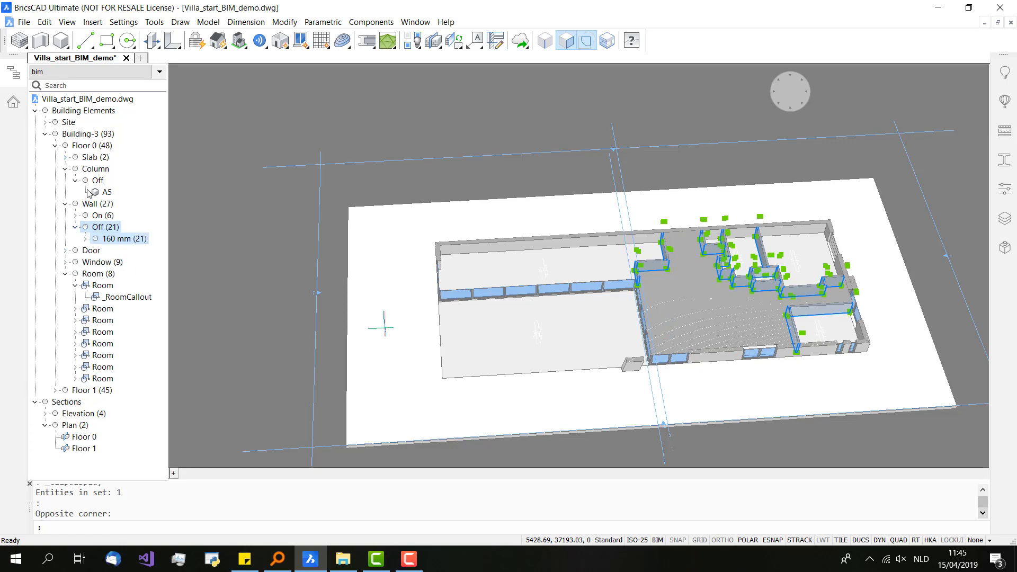
pyautogui.click(104, 192)
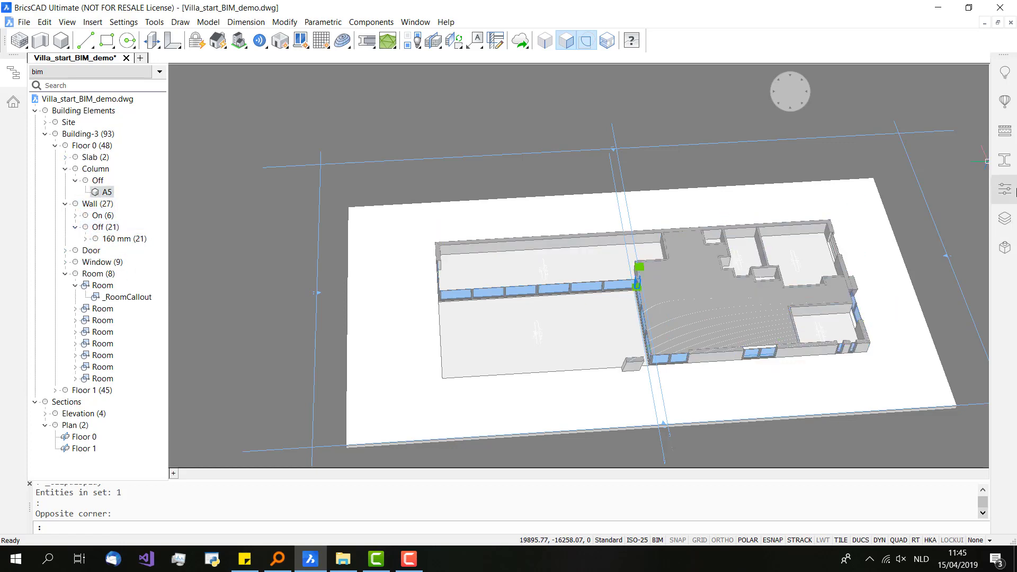
# Show column A5's properties (Rectangle 310x360, 254 cm) and collapse Building-3 (93)
pyautogui.click(1006, 185)
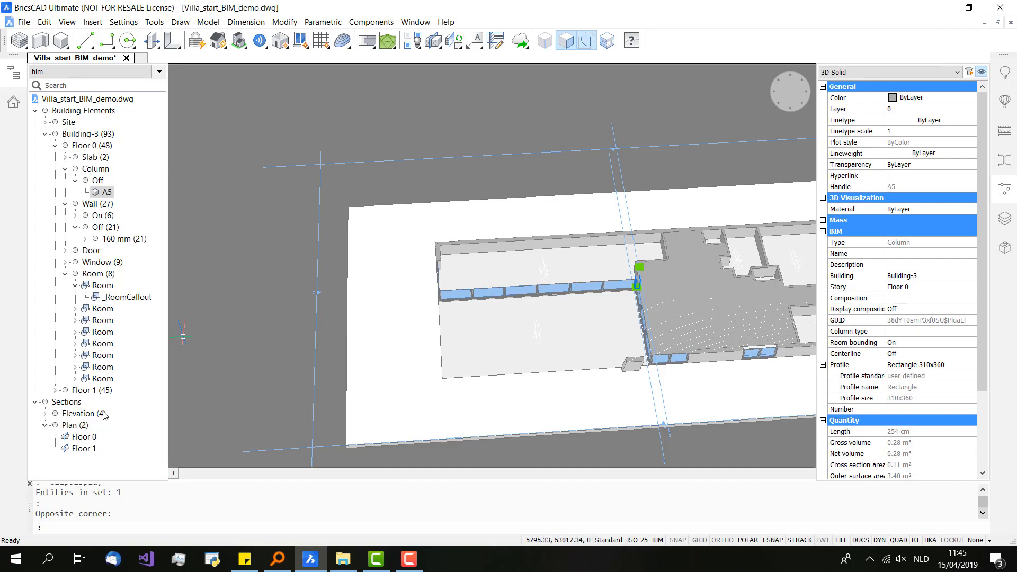
pyautogui.click(46, 135)
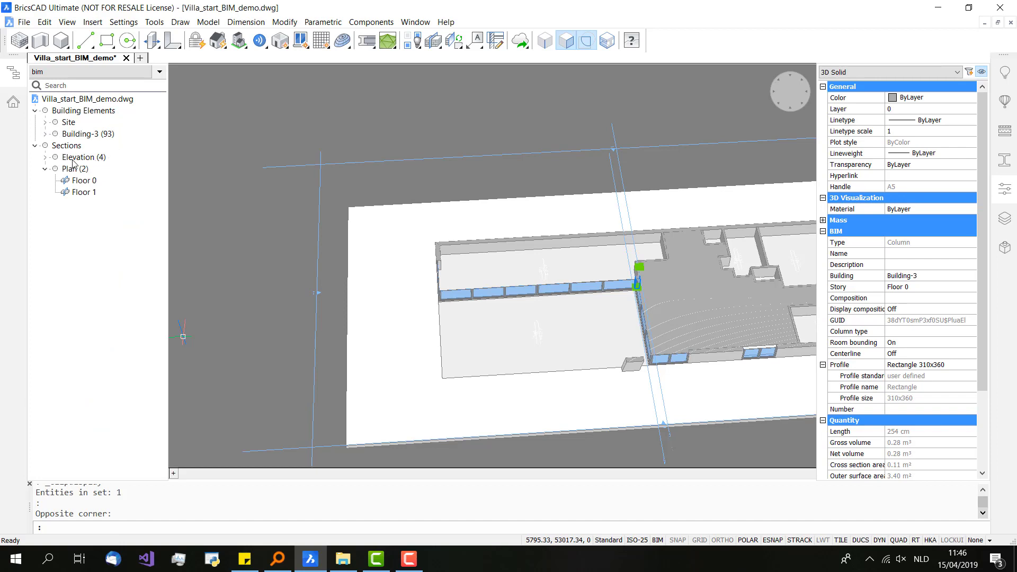
# Browse the Right-to-Back elevation sections, then show Floor 0 plan section properties (elevation 156 cm)
pyautogui.click(45, 158)
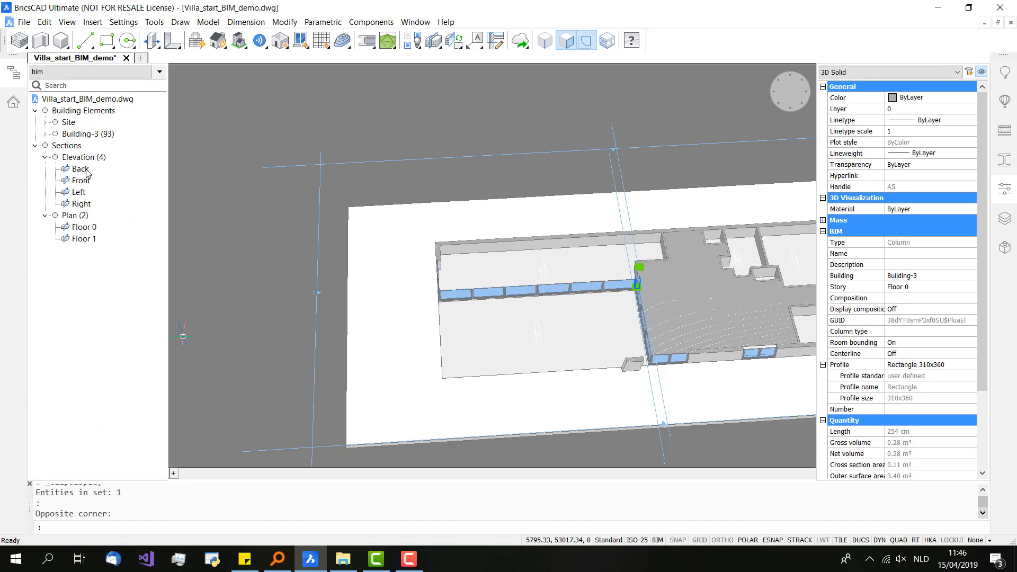
pyautogui.click(84, 215)
pyautogui.click(82, 203)
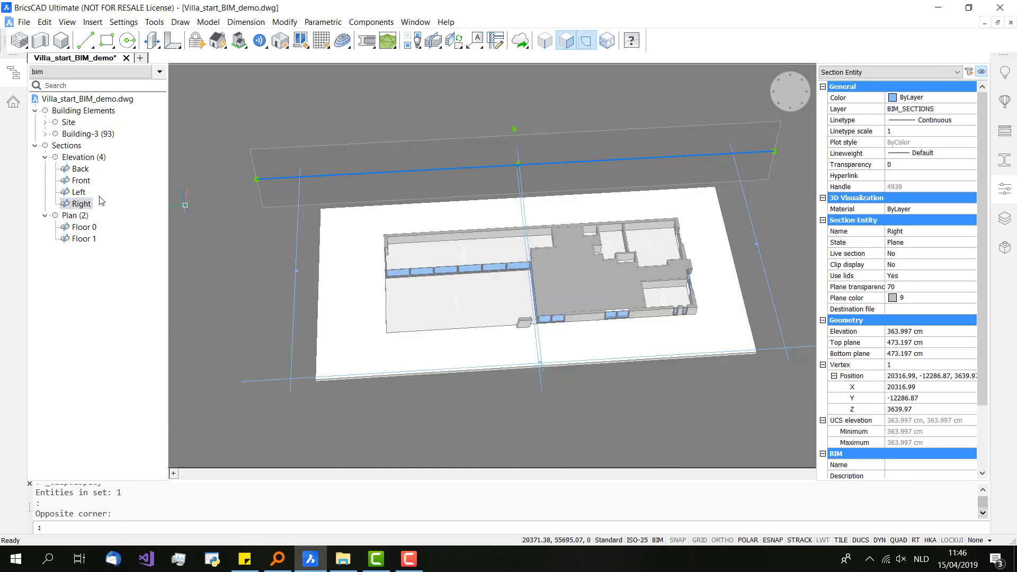
pyautogui.press('Up')
pyautogui.press('Up')
pyautogui.press('Up')
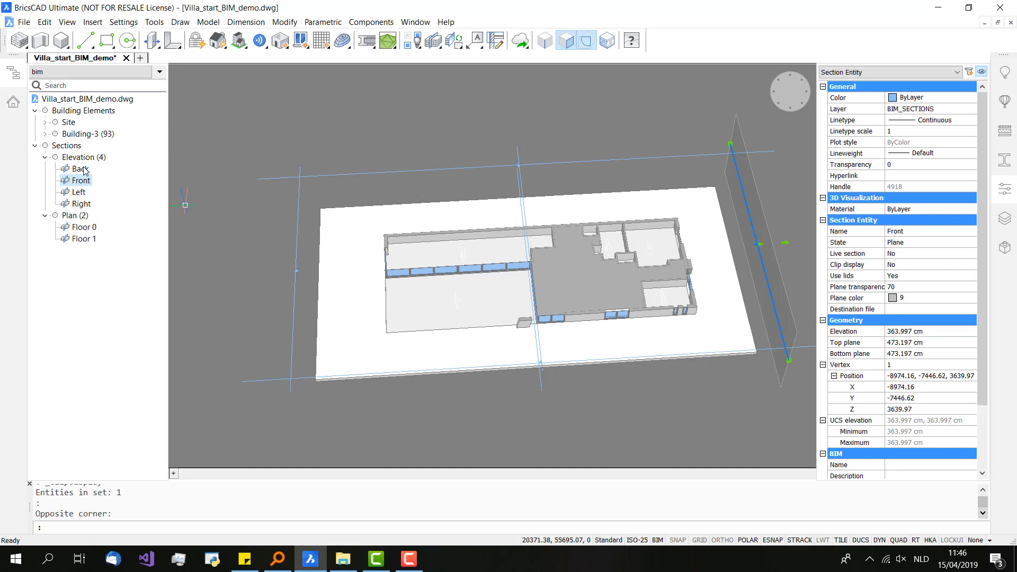
pyautogui.click(84, 228)
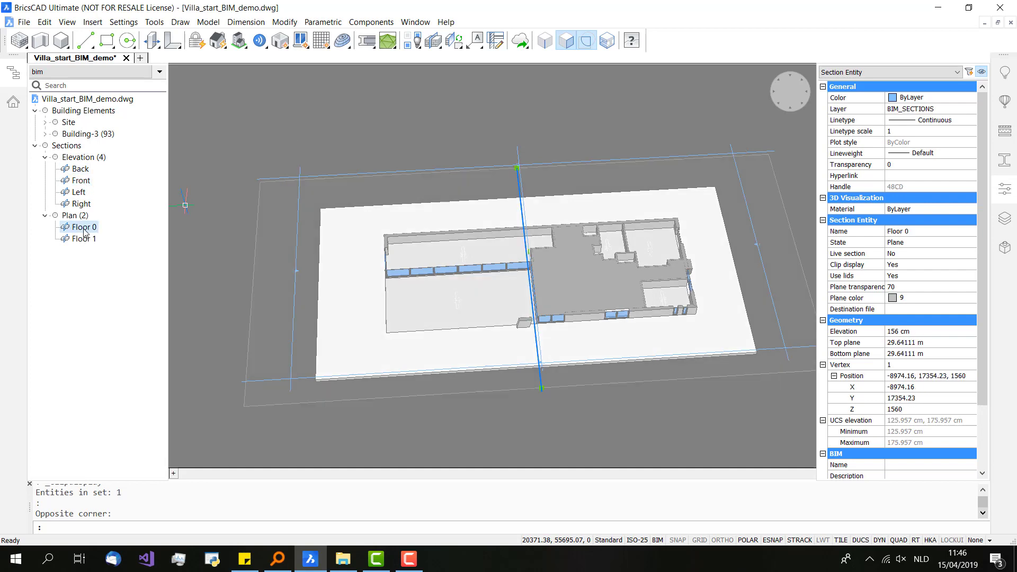